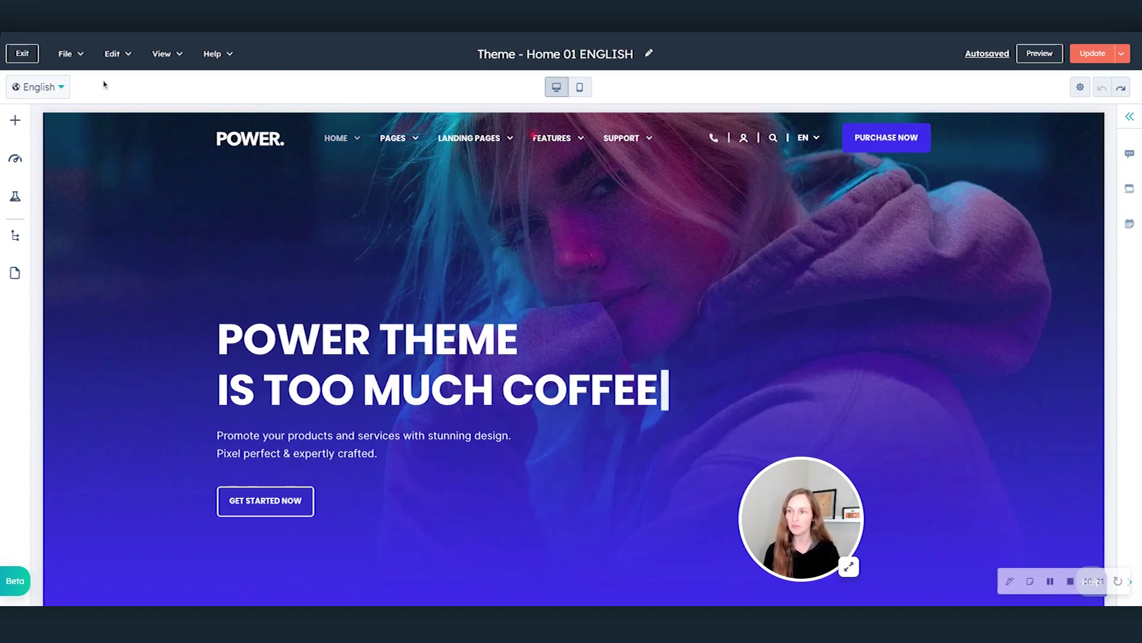
- Open the File menu to show the page-level actions such as New, Clone, Delete and Page settings
left_click(82, 54)
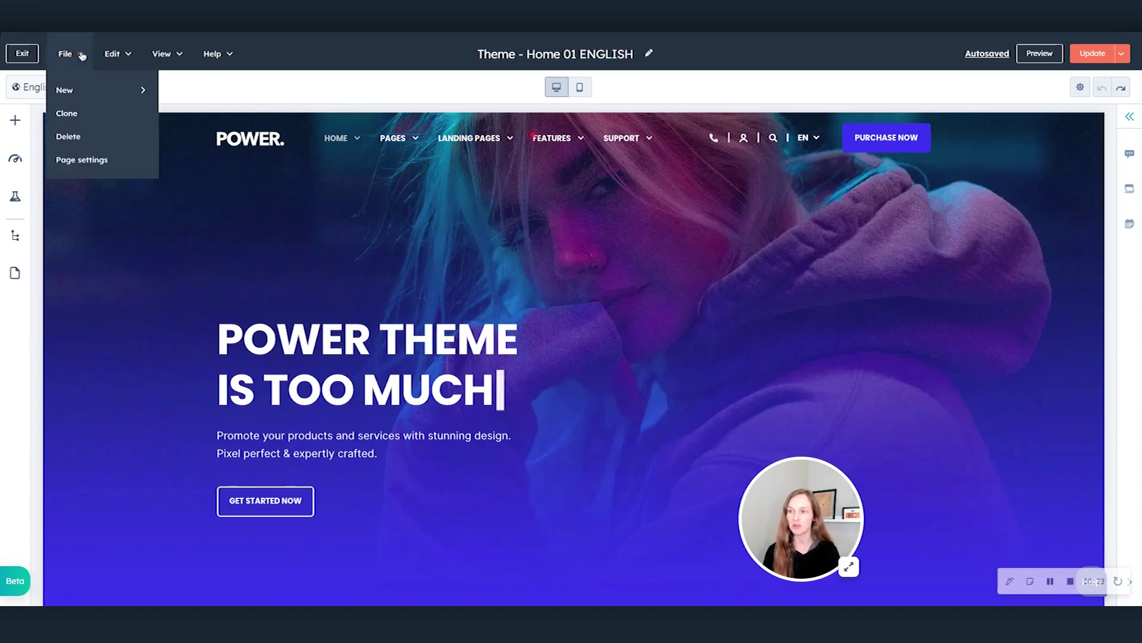
- Show File > New's page, language variant, A/B test and adaptive test options, then open Page settings
mouse_move(87, 91)
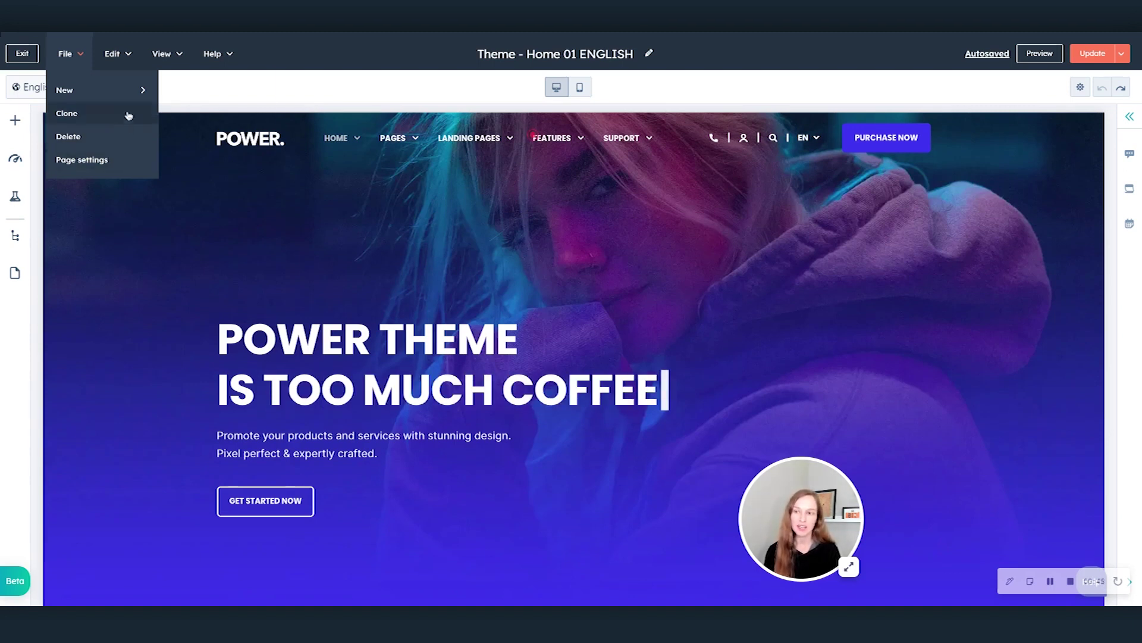
mouse_move(141, 90)
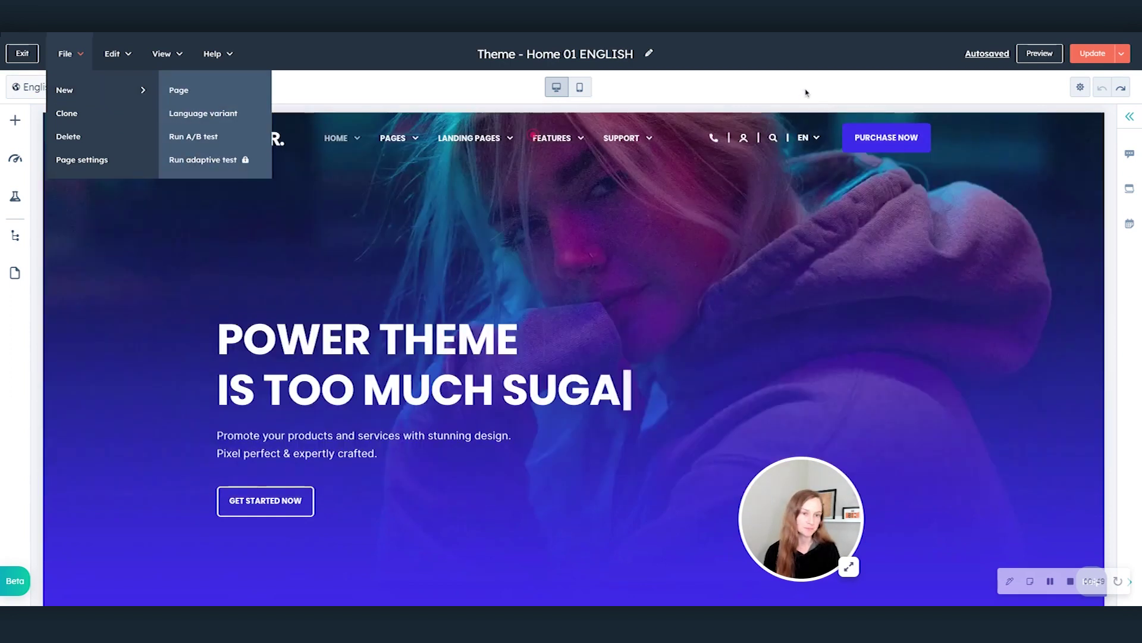
left_click(818, 98)
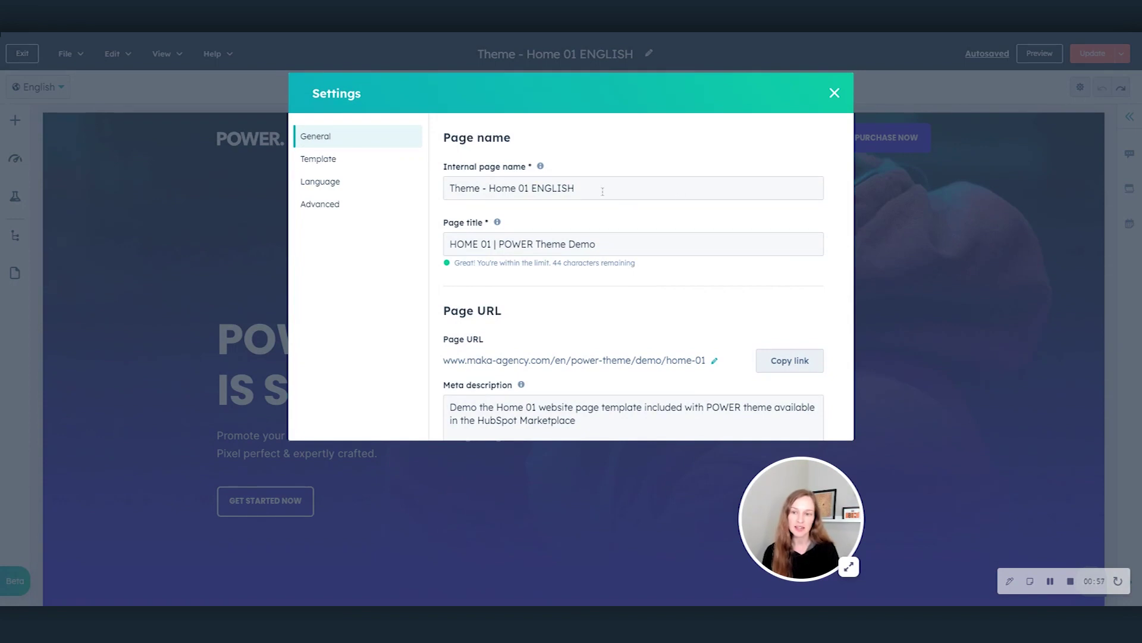
- Review the Template, Language and Advanced settings, close the Settings dialog, then type 'COFFEE'
left_click(356, 164)
left_click(349, 186)
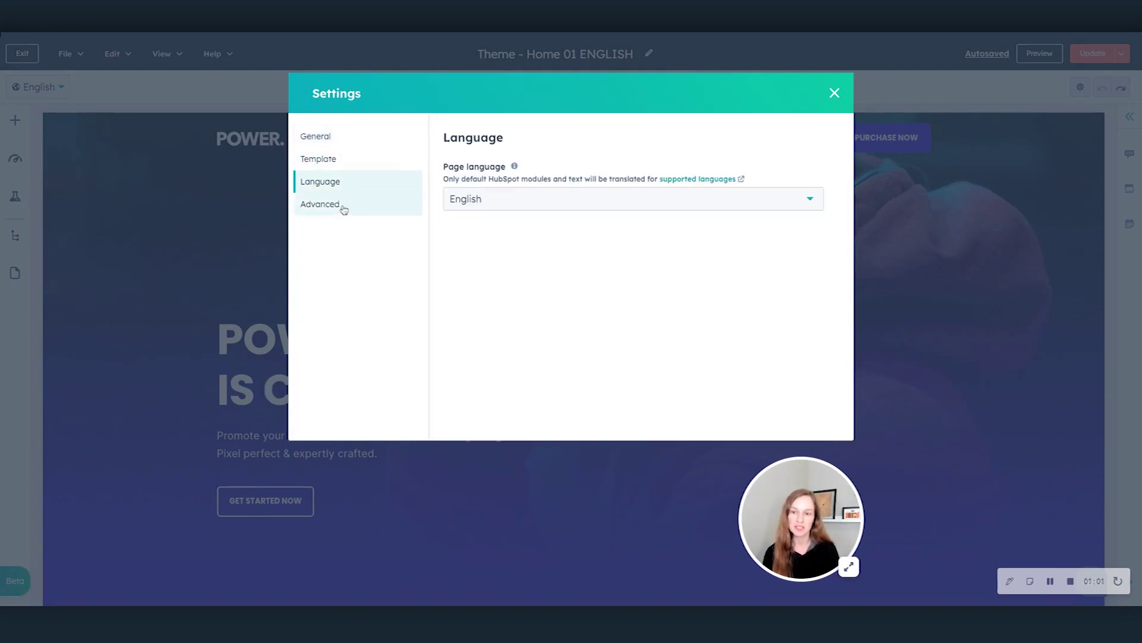
left_click(343, 207)
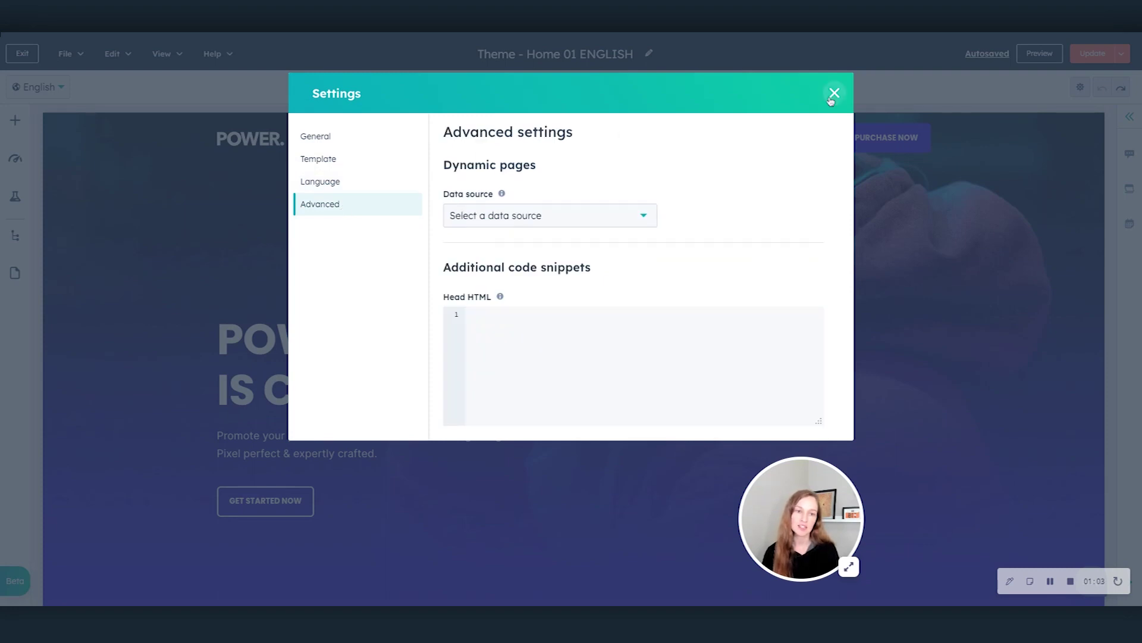
left_click(834, 94)
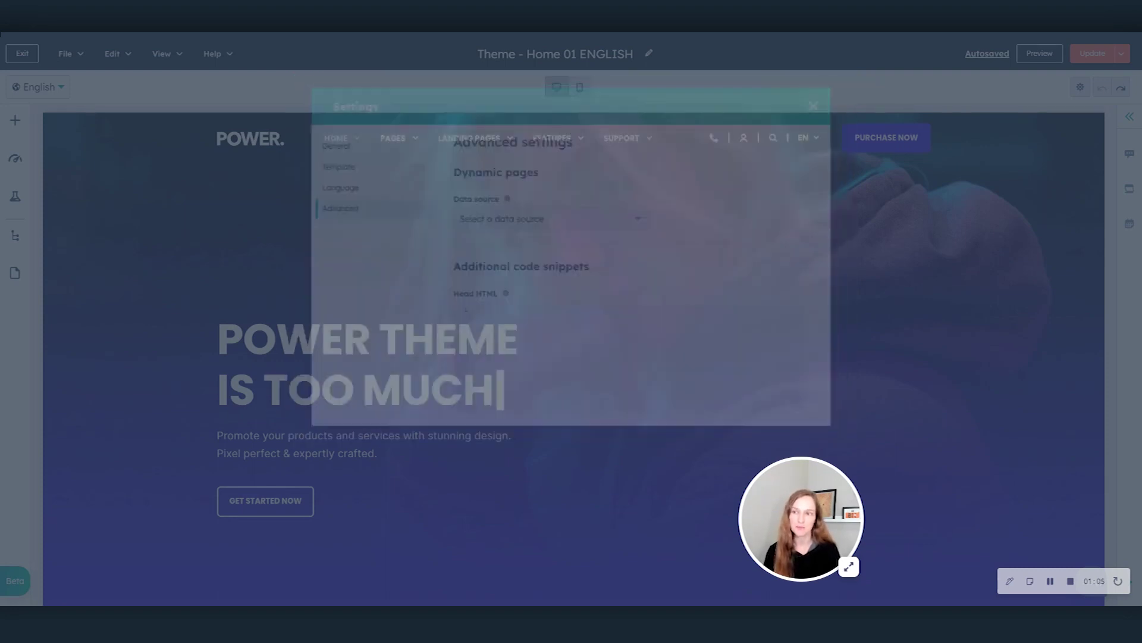
type("COFFEE")
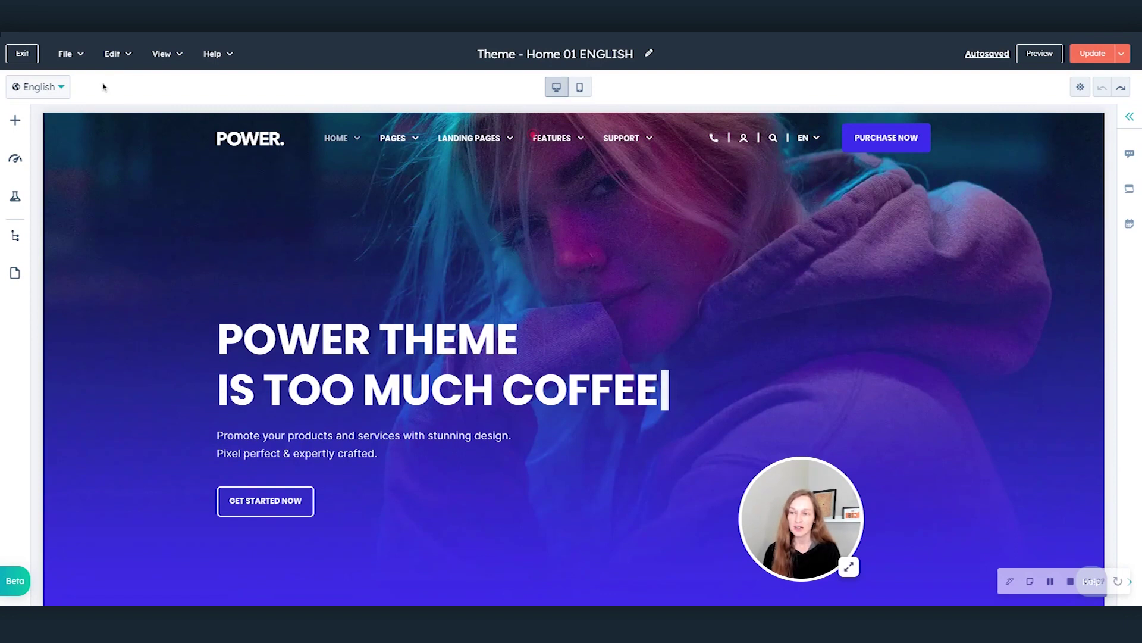
left_click(56, 94)
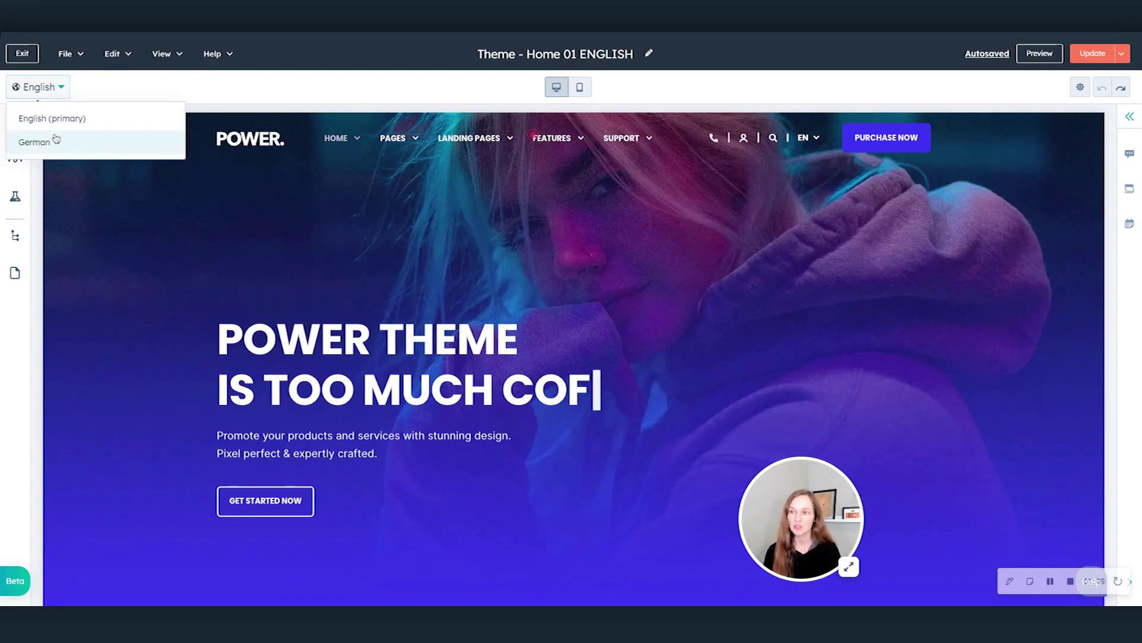
left_click(94, 93)
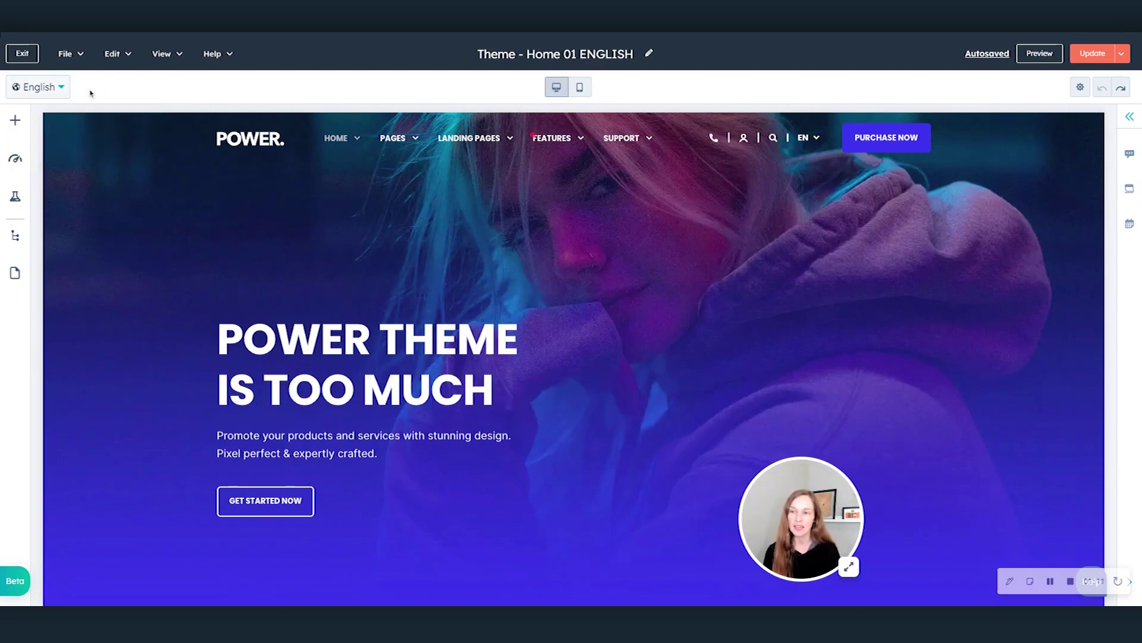
left_click(580, 88)
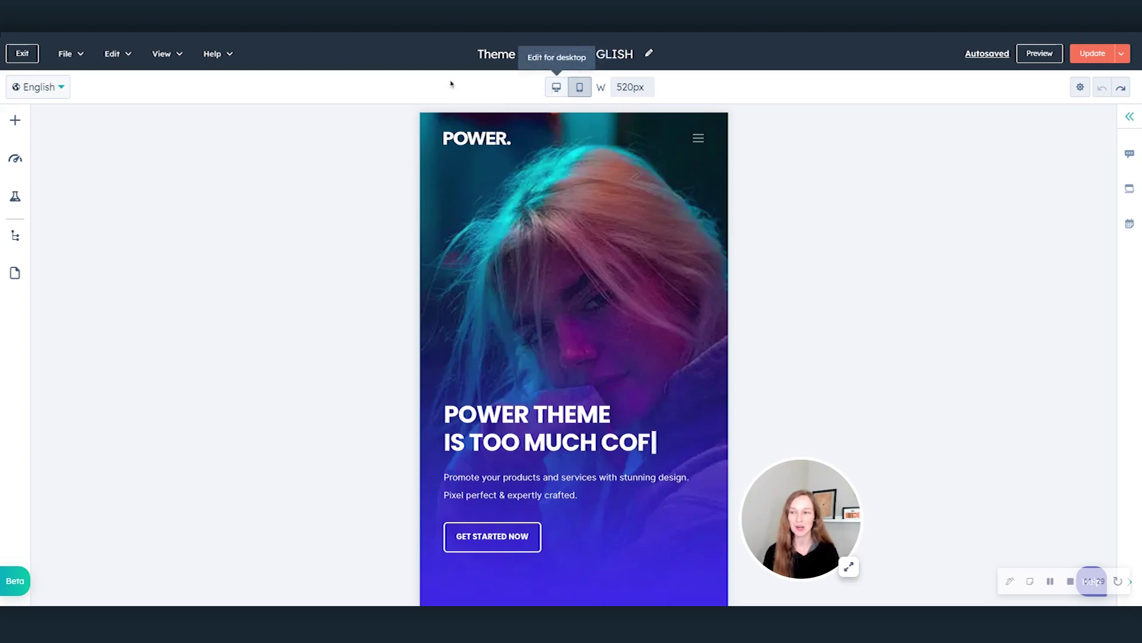
- Open the Page contents outline, return the preview to desktop width, and bring up the hero section's options
left_click(14, 236)
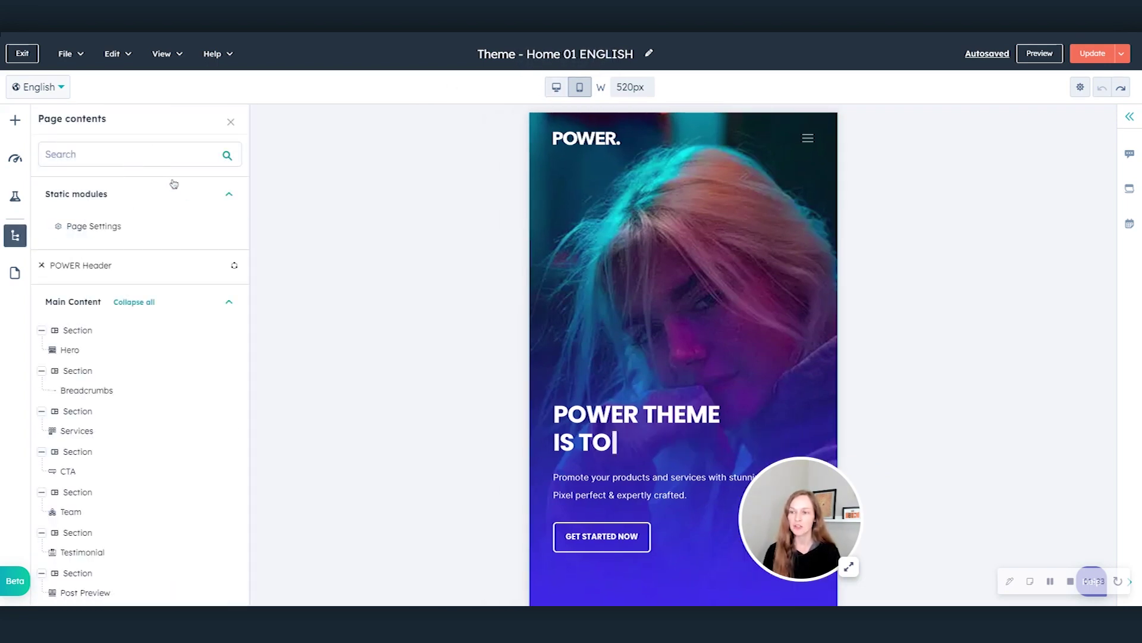
left_click(556, 87)
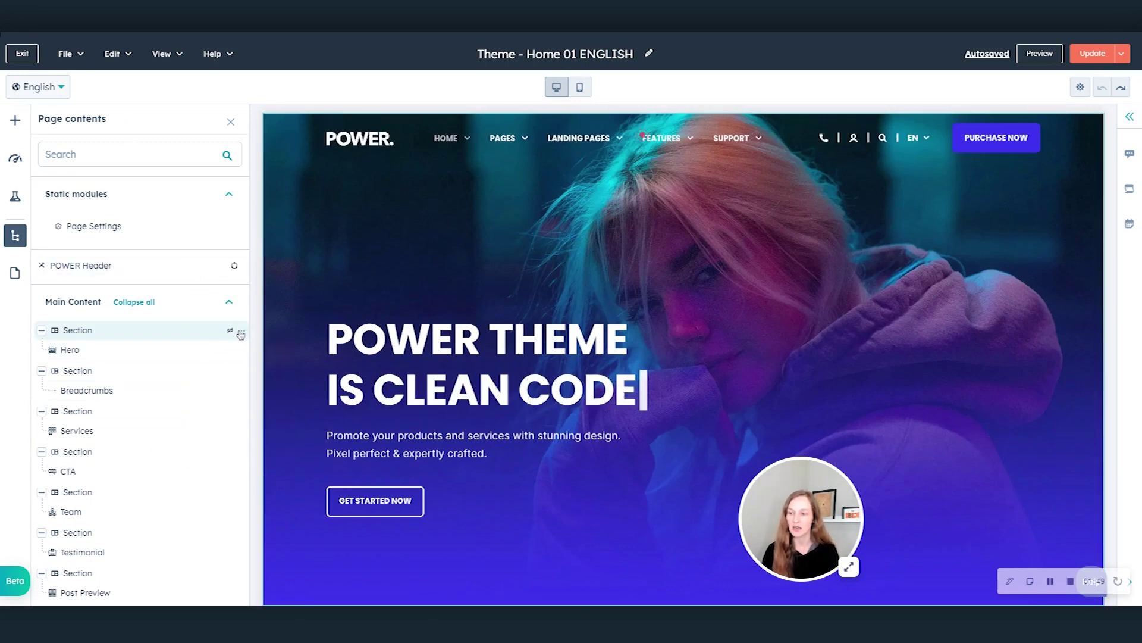
left_click(241, 334)
- Check the hero section's full-width alignment and 0px padding at mobile and desktop, then close the panel
left_click(220, 421)
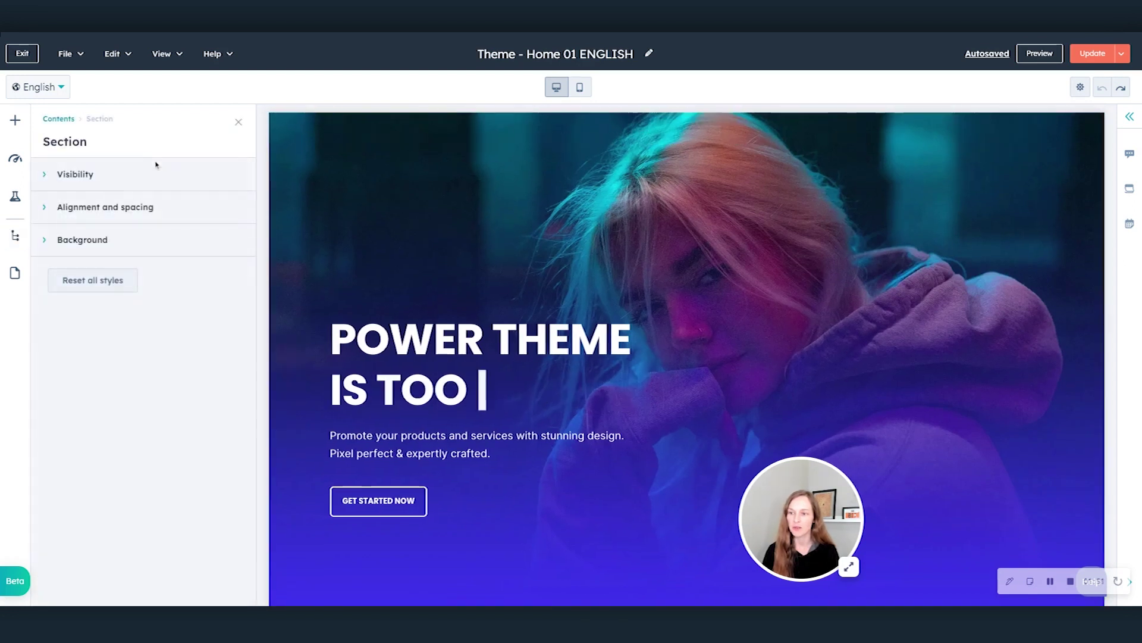
left_click(175, 210)
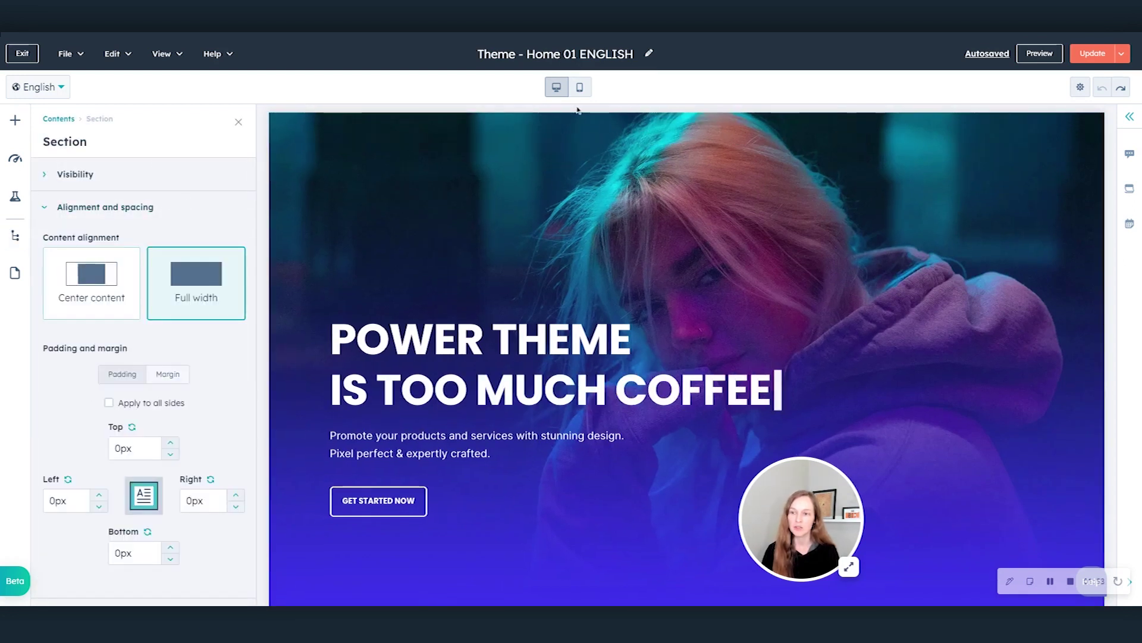
left_click(581, 88)
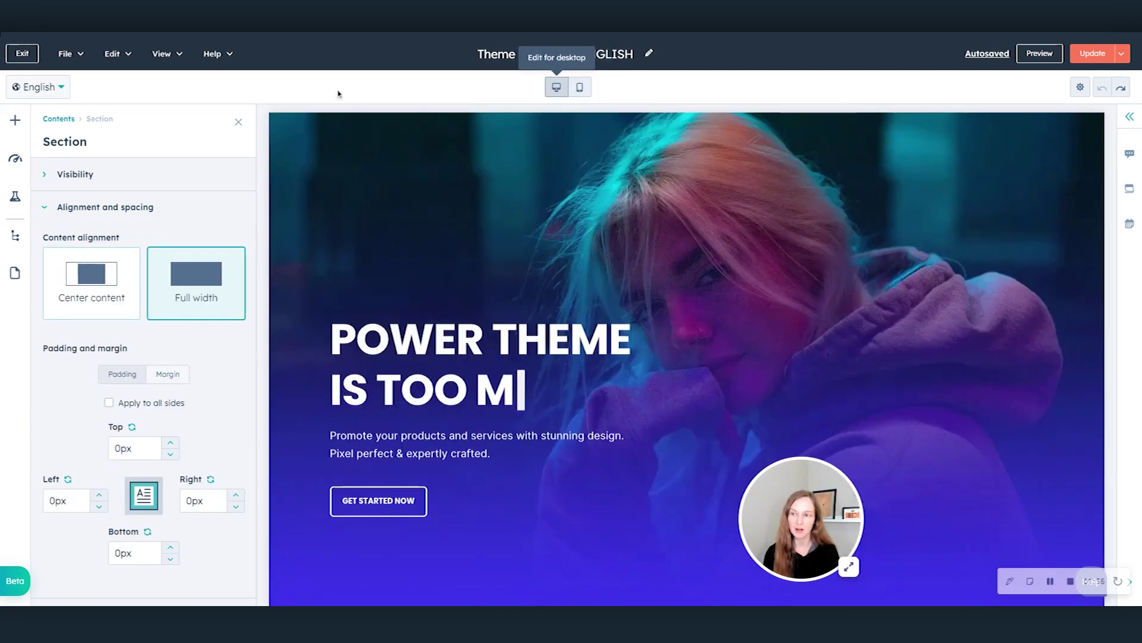
left_click(557, 90)
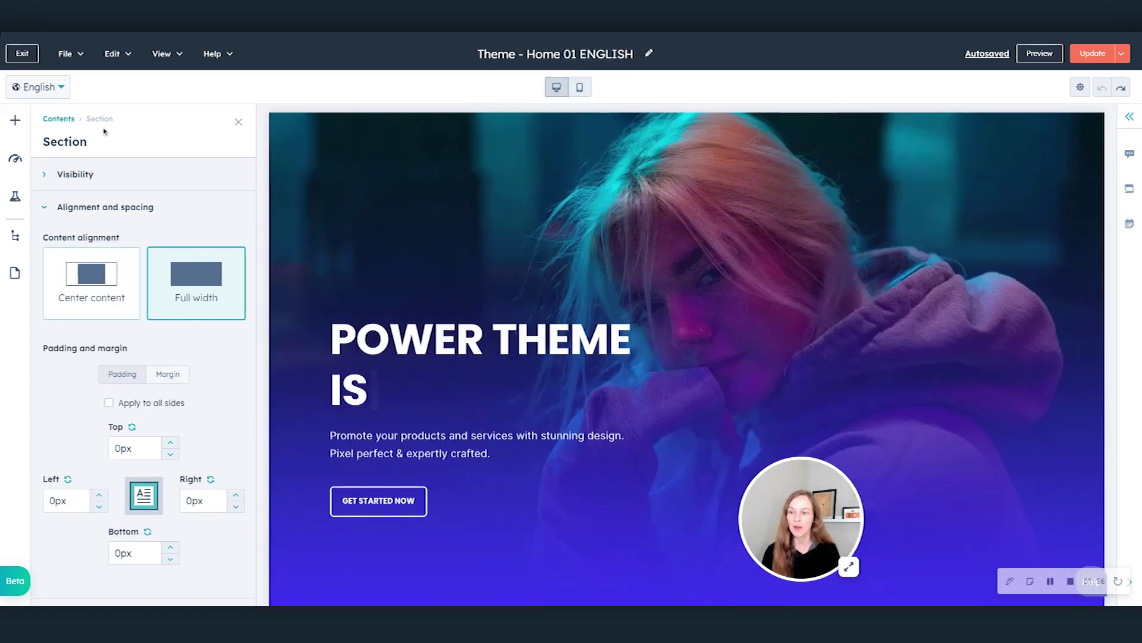
left_click(239, 125)
- Scroll down the page and open the Add to page panel on Layouts
scroll(476, 311, "down", 3)
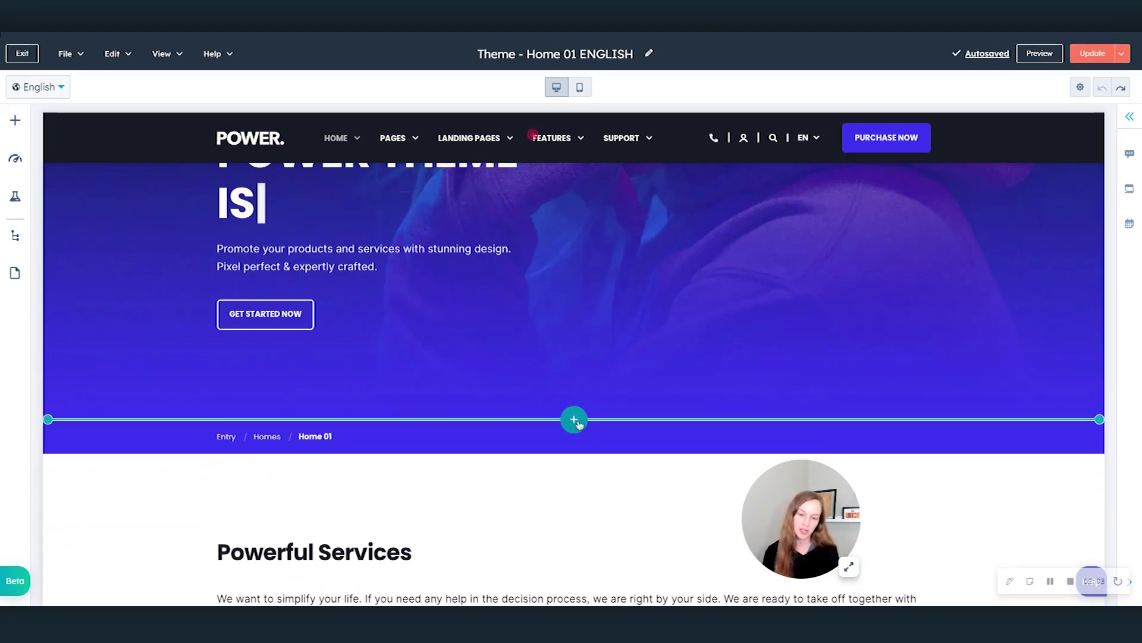
scroll(577, 423, "down", 1)
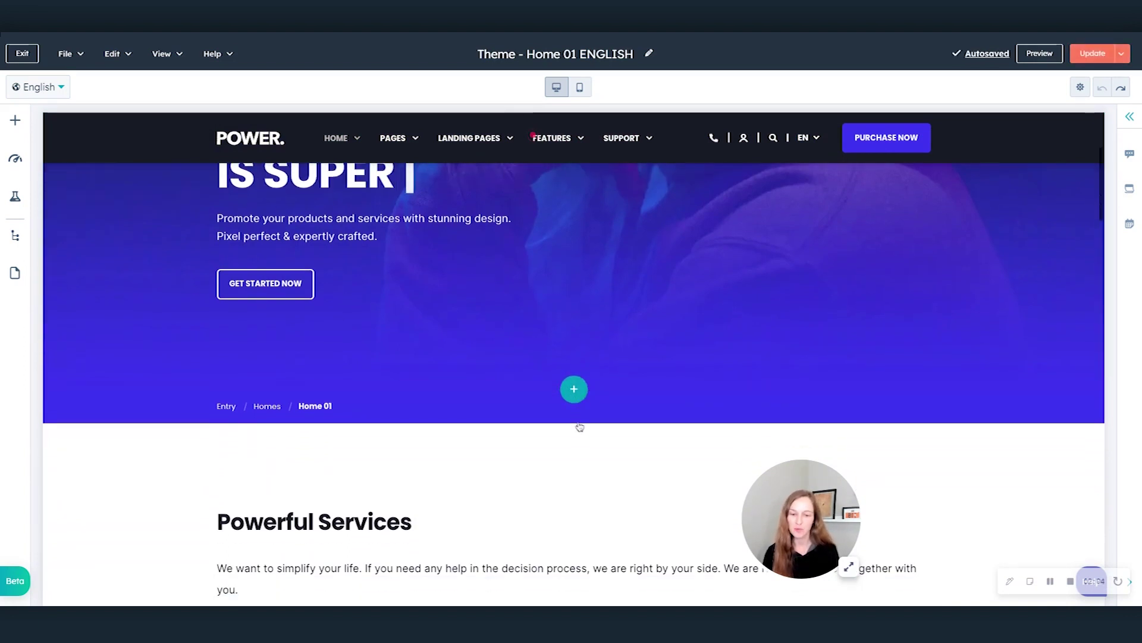
left_click(15, 121)
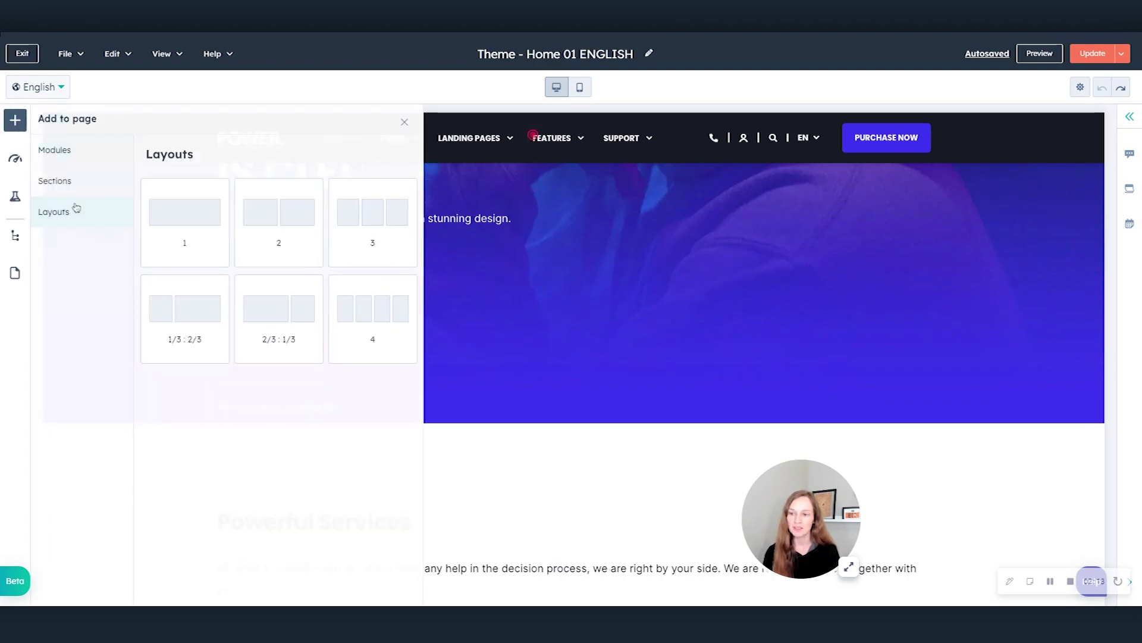
- Browse the column layouts and the saved and theme-provided sections
left_click(76, 210)
left_click(84, 186)
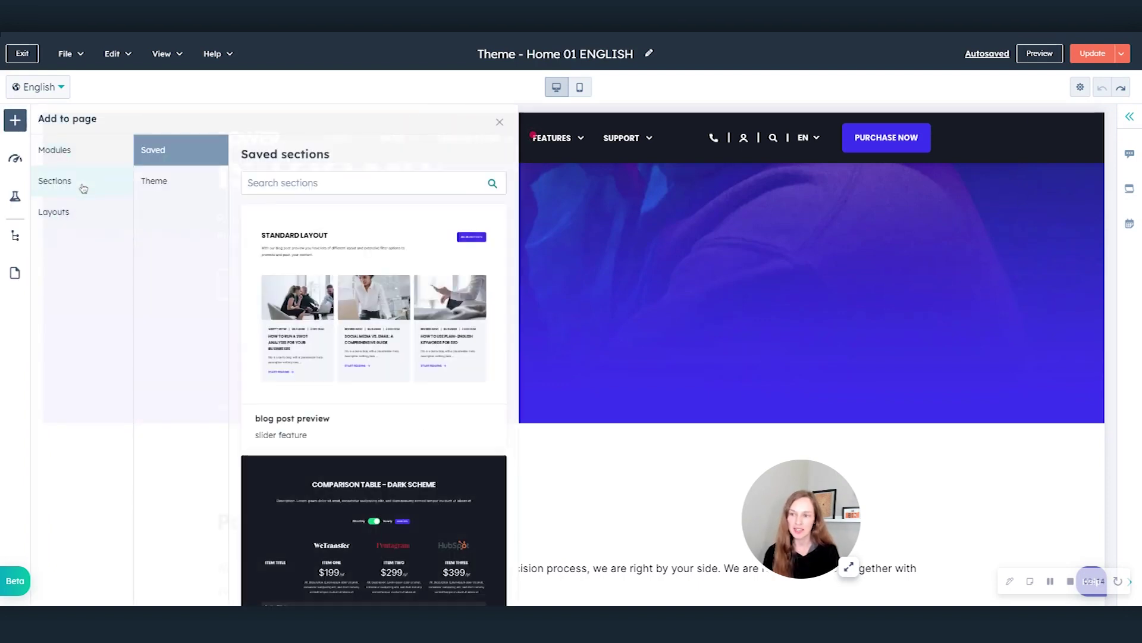
left_click(179, 156)
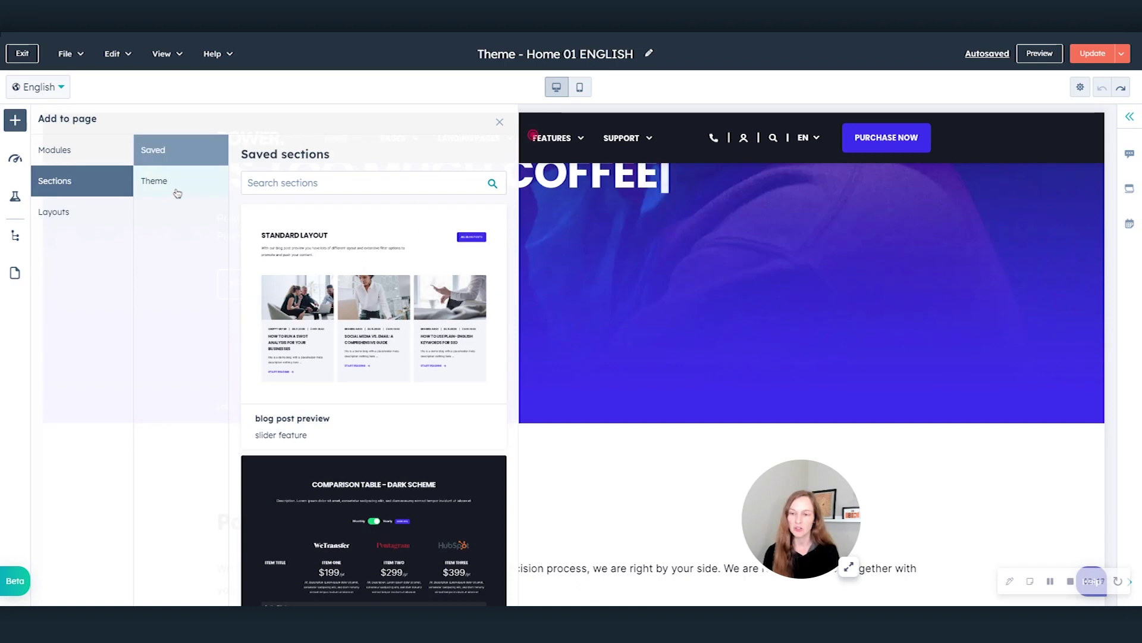
left_click(177, 192)
- Browse the Theme and Common modules, search modules for 'cta', then close the panel
left_click(72, 156)
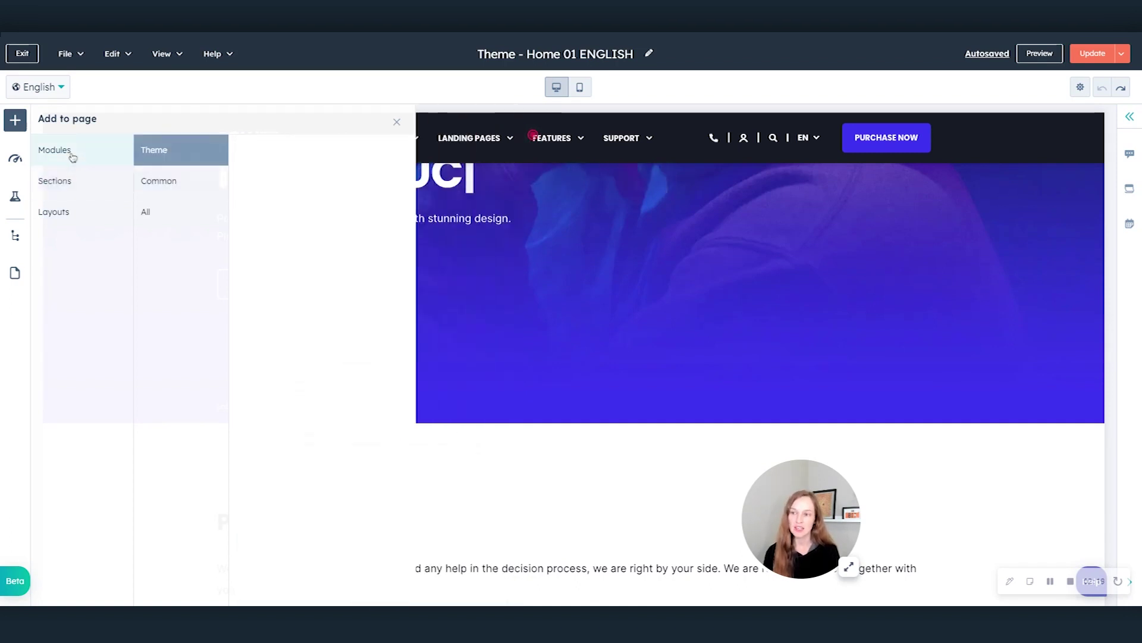
left_click(159, 182)
left_click(162, 153)
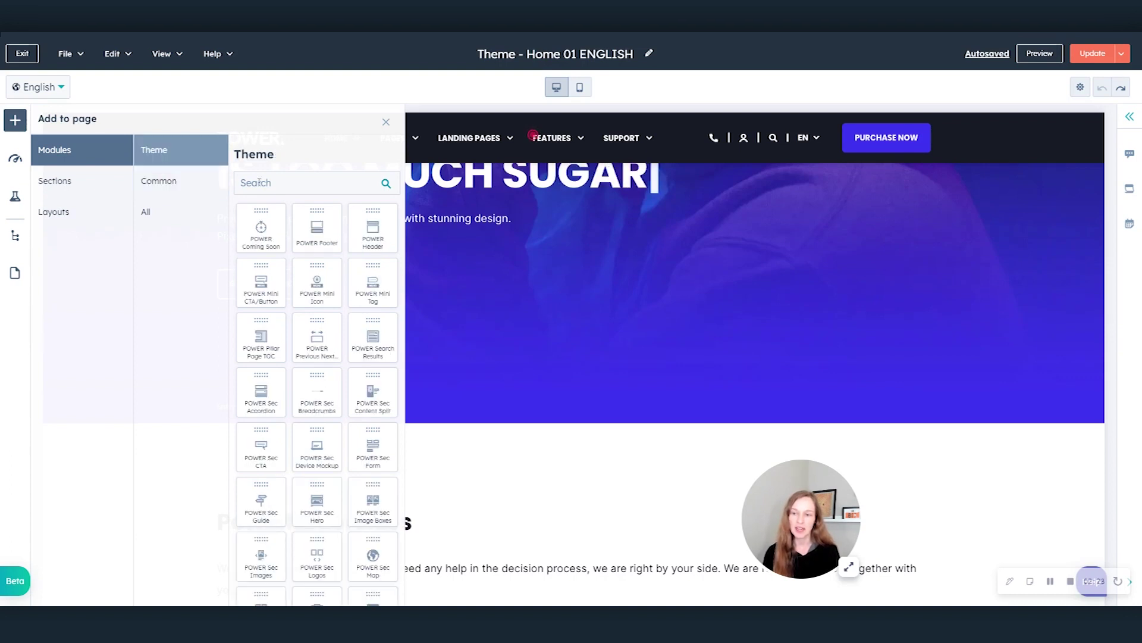
left_click(285, 182)
type("cta")
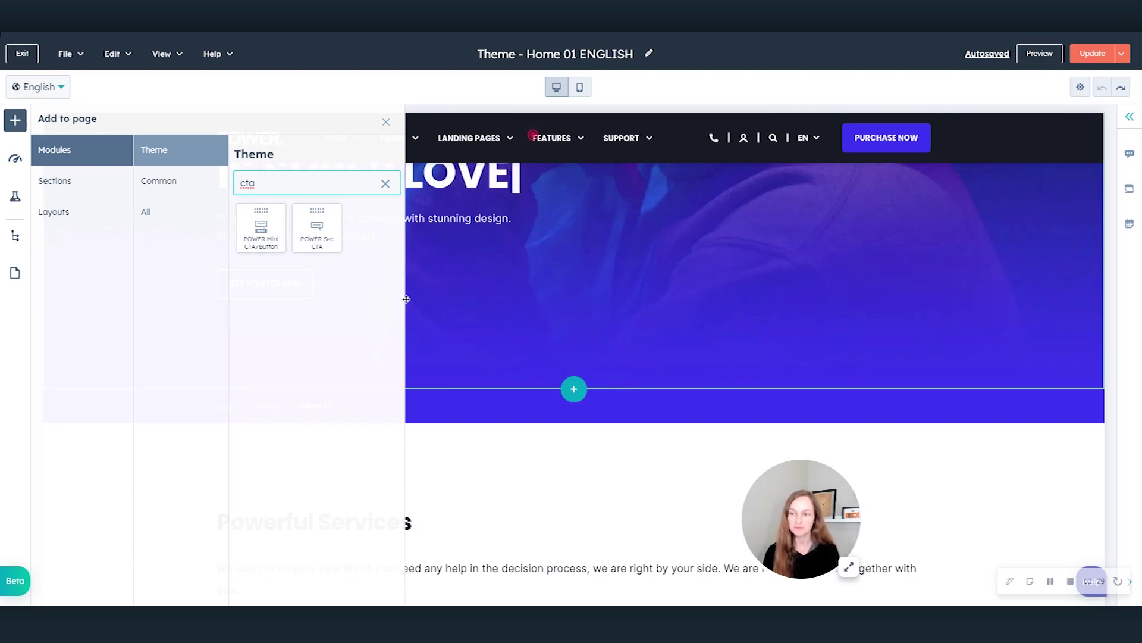
left_click(385, 125)
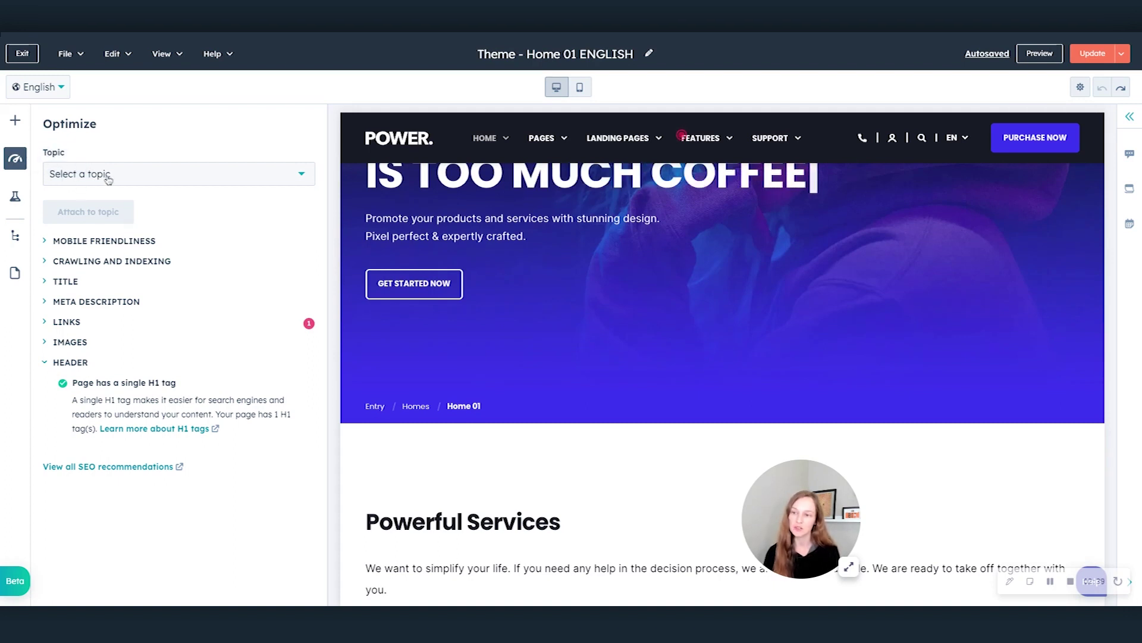
- Open the page Test options, glance at File > New > Run A/B test, then open the Site navigator
left_click(20, 203)
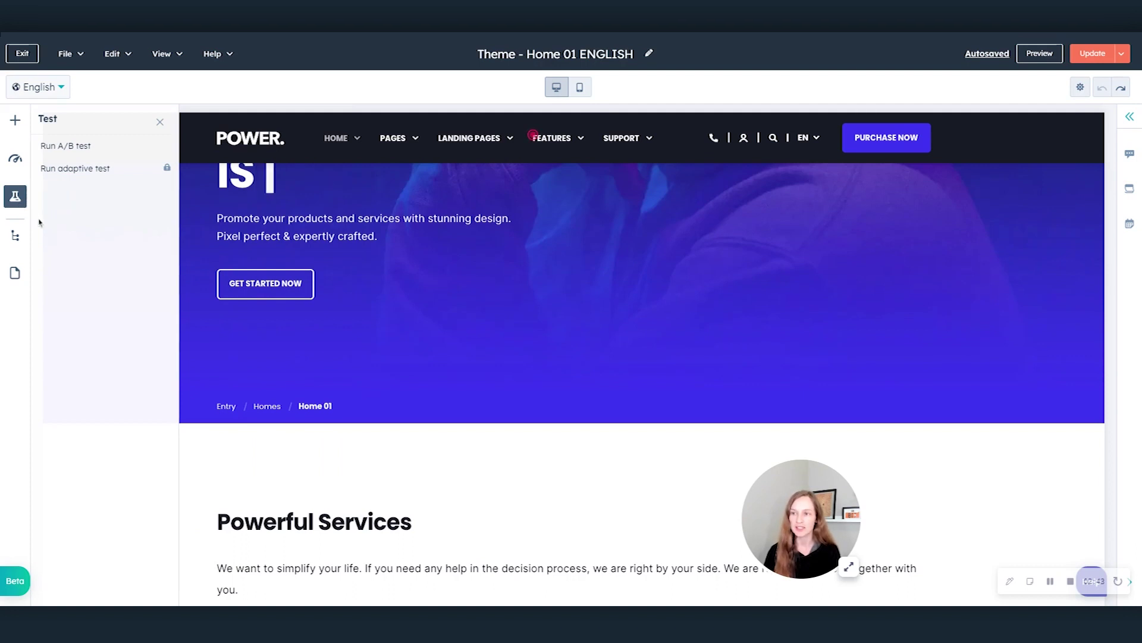
left_click(79, 60)
mouse_move(90, 95)
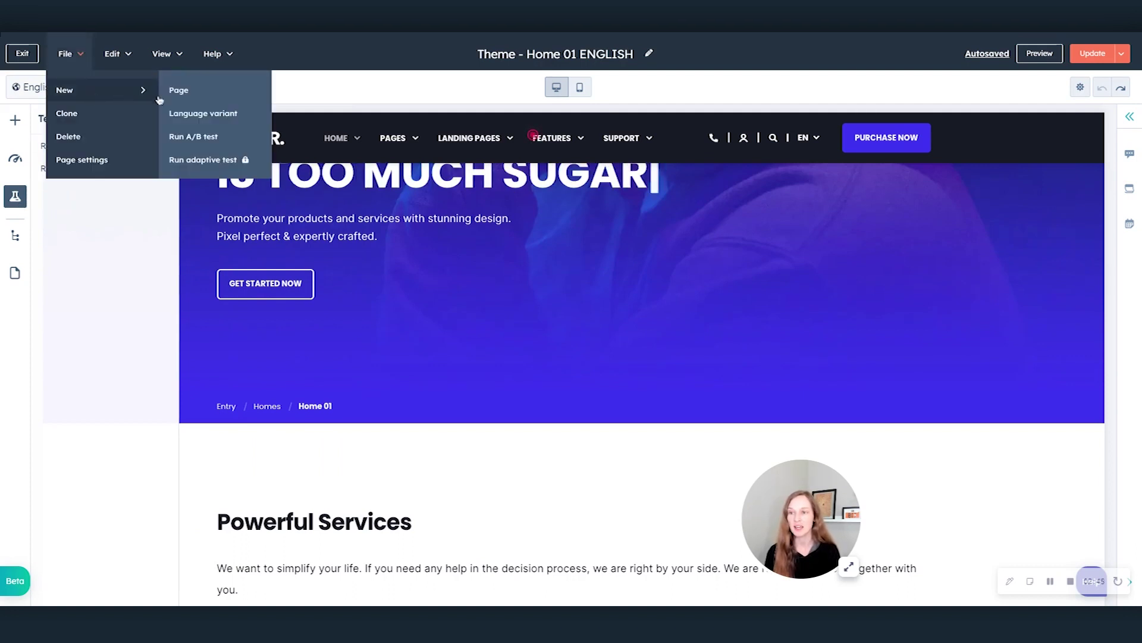
left_click(194, 136)
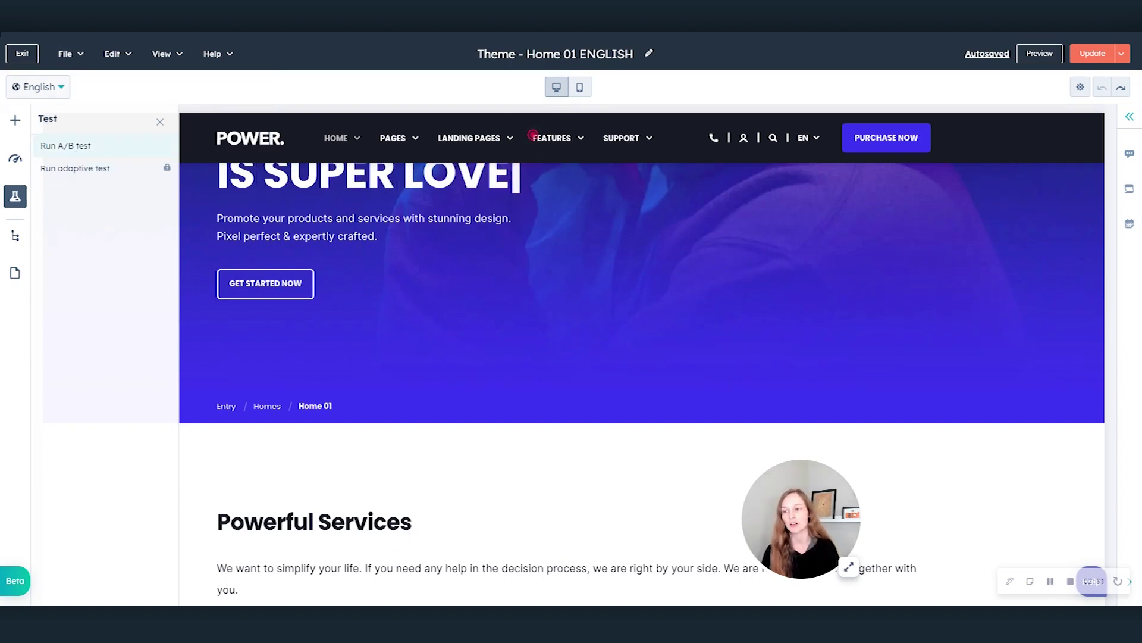
left_click(16, 274)
left_click(16, 274)
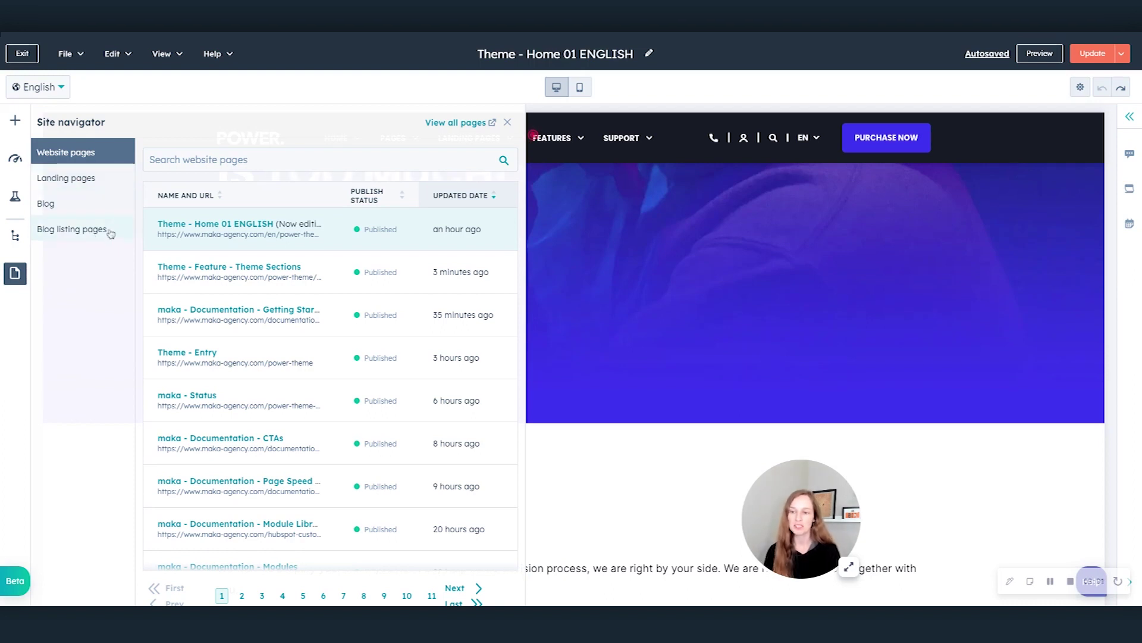
mouse_move(282, 445)
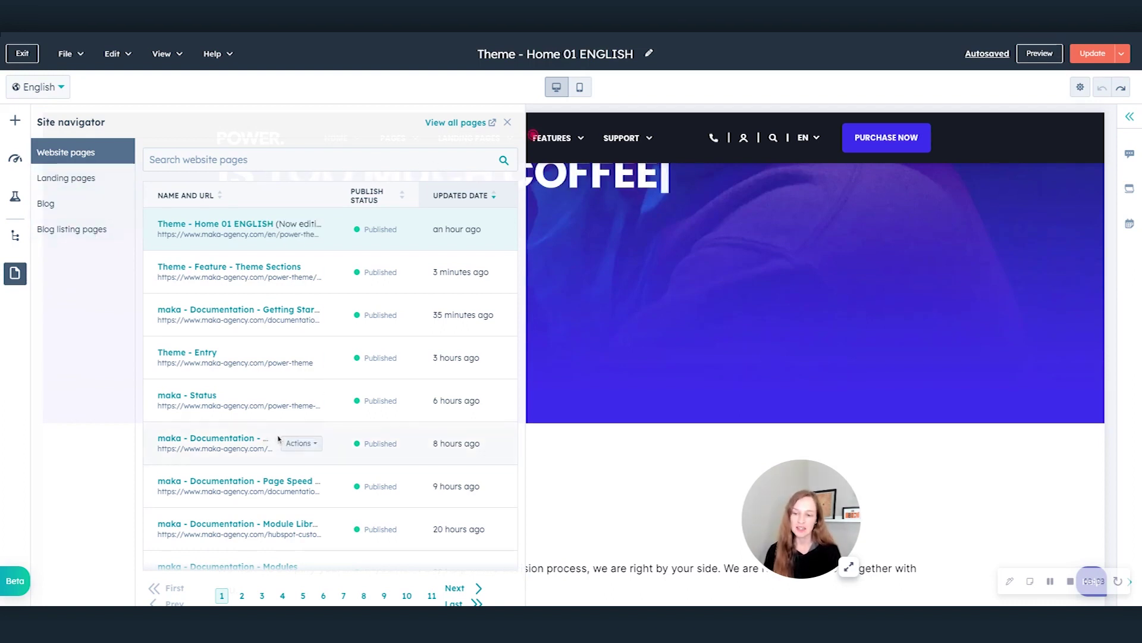
left_click(272, 161)
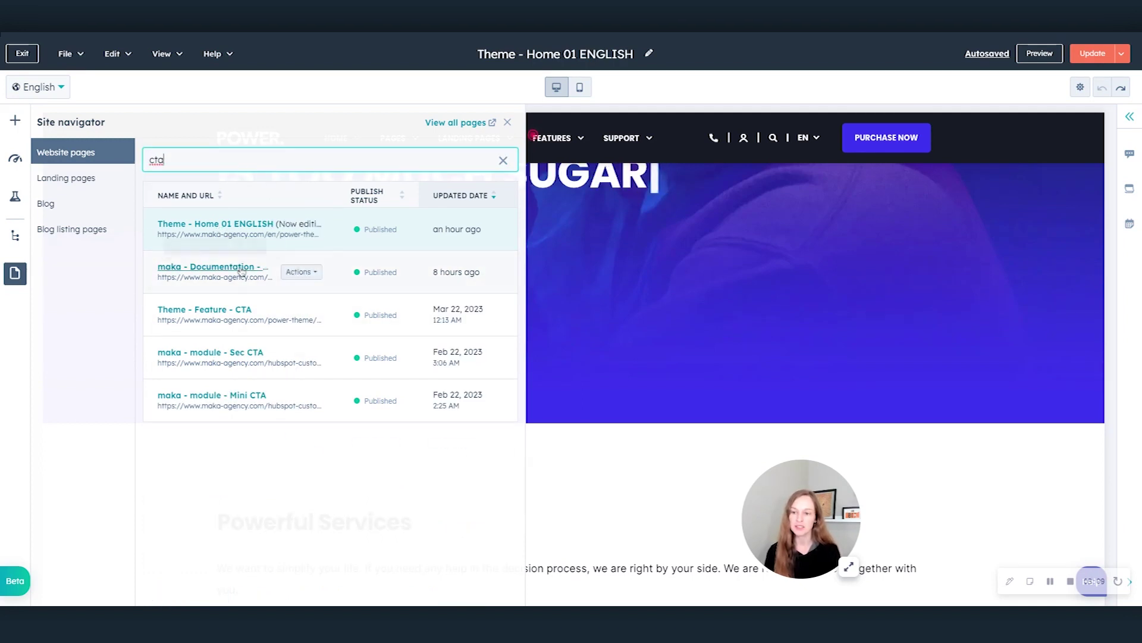
left_click(508, 123)
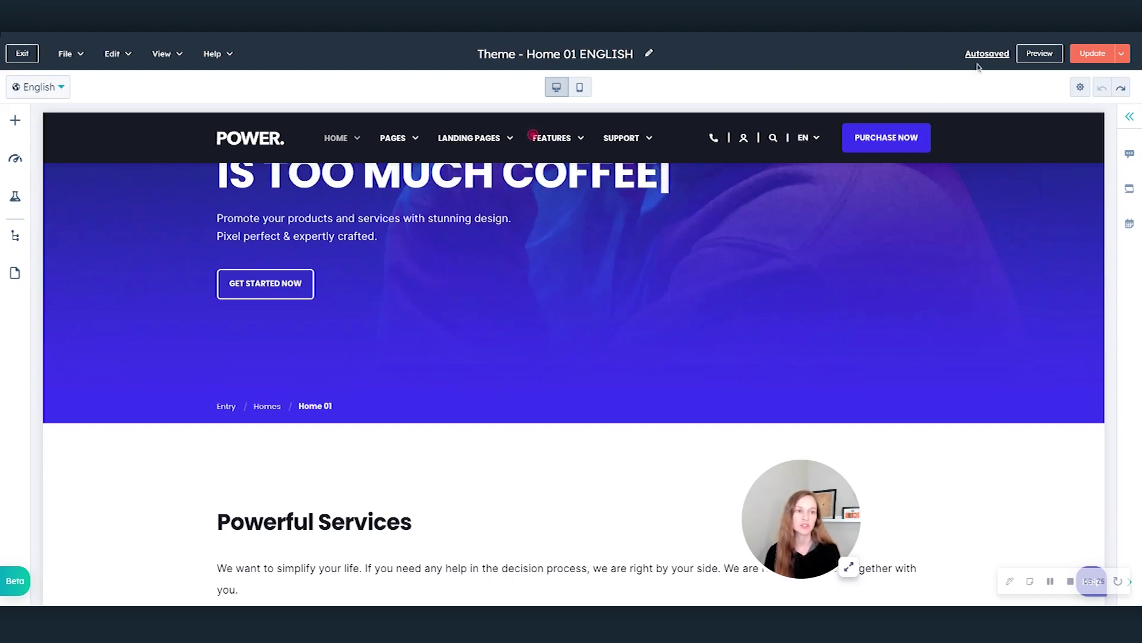
mouse_move(983, 61)
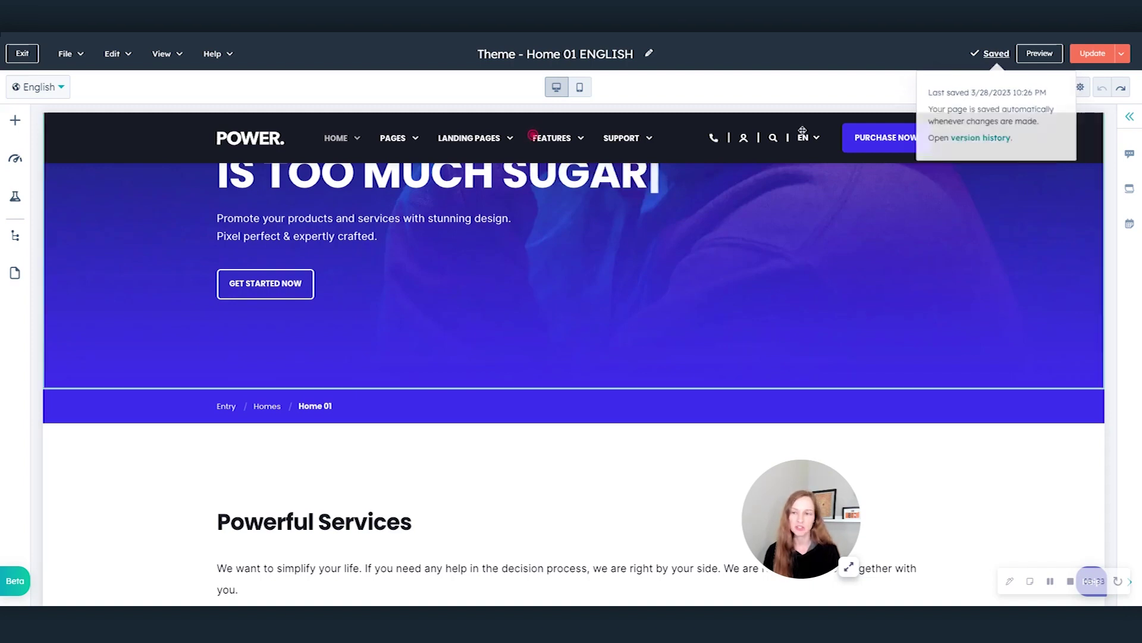
left_click(173, 58)
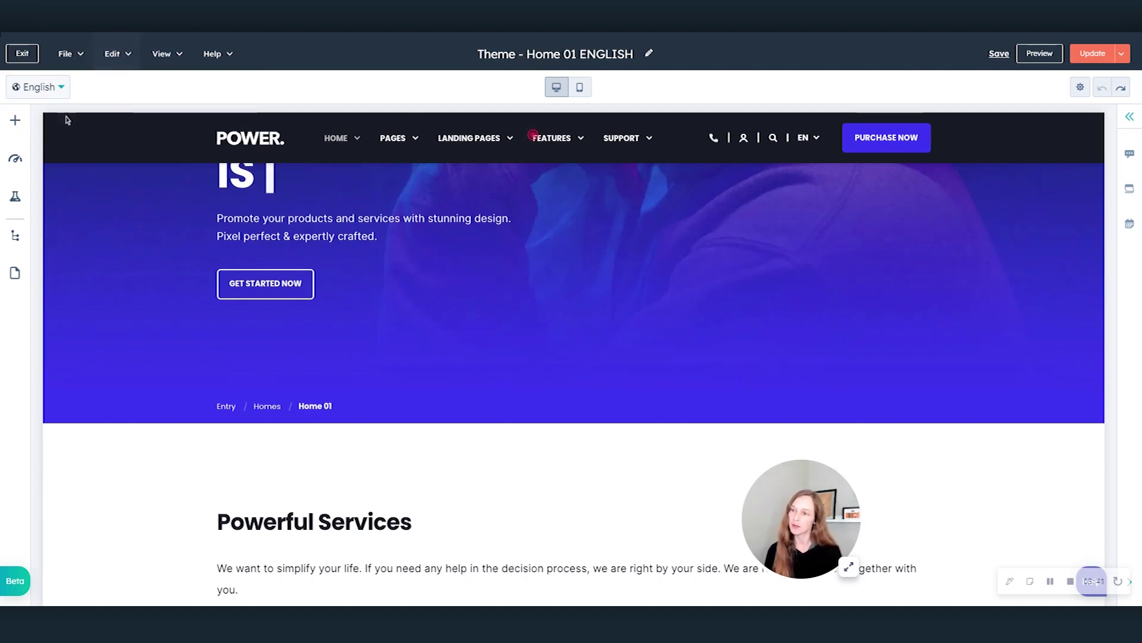
left_click(14, 119)
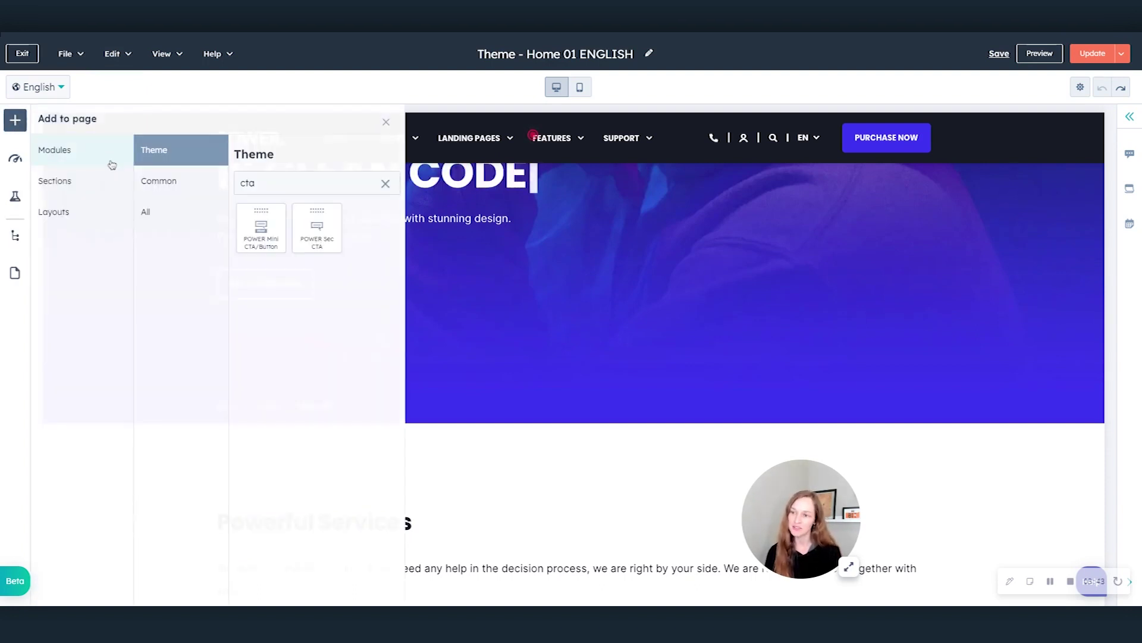
left_click(111, 164)
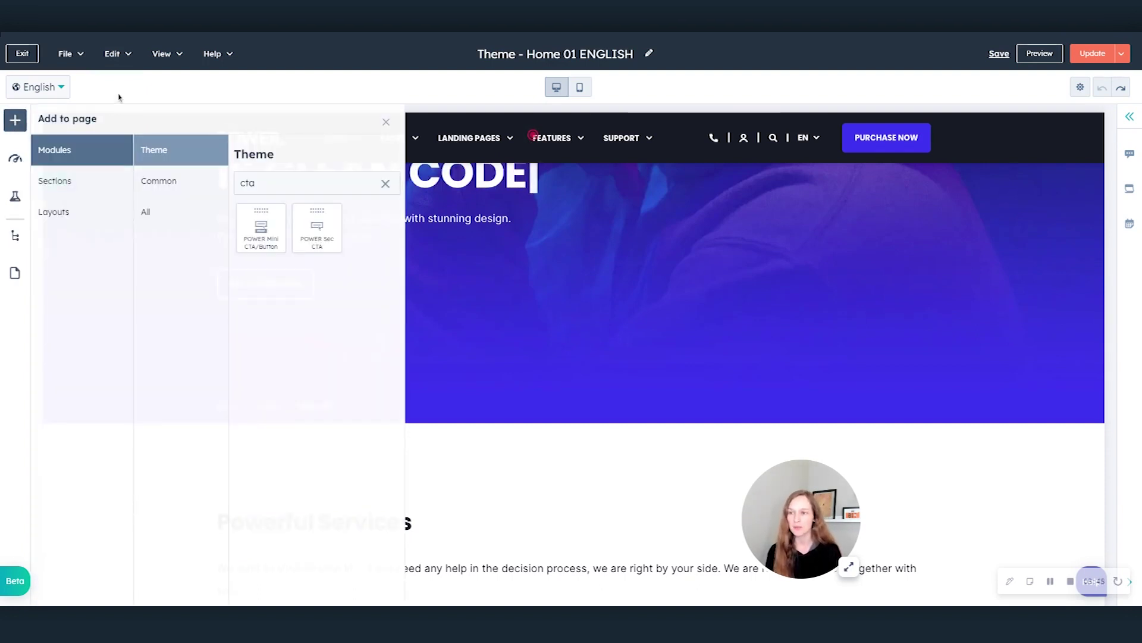
left_click(129, 60)
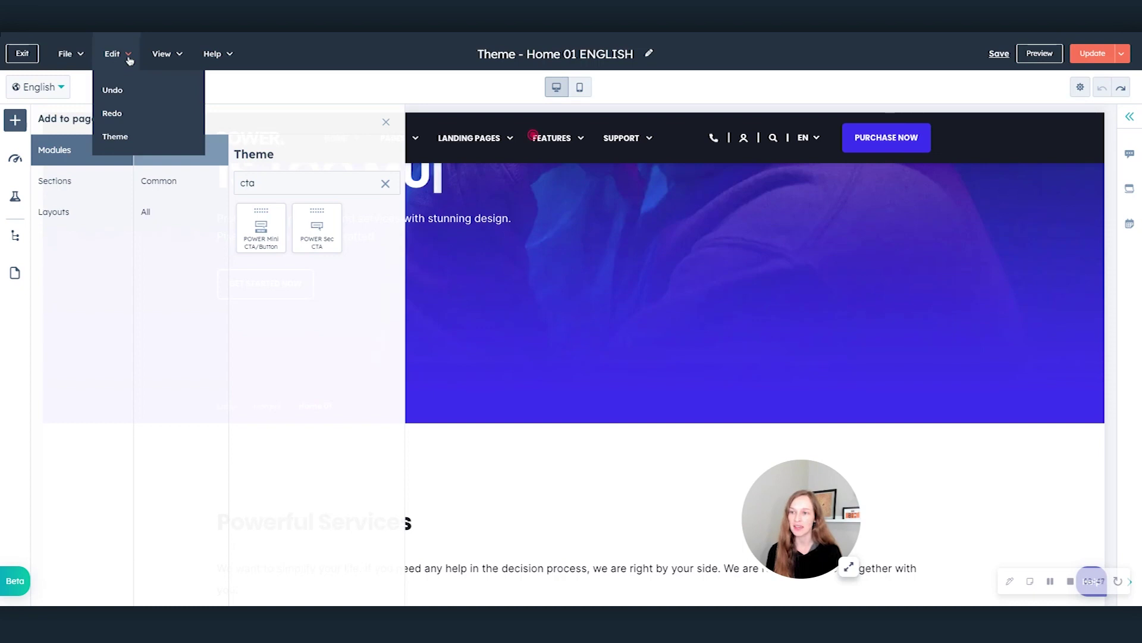
left_click(157, 132)
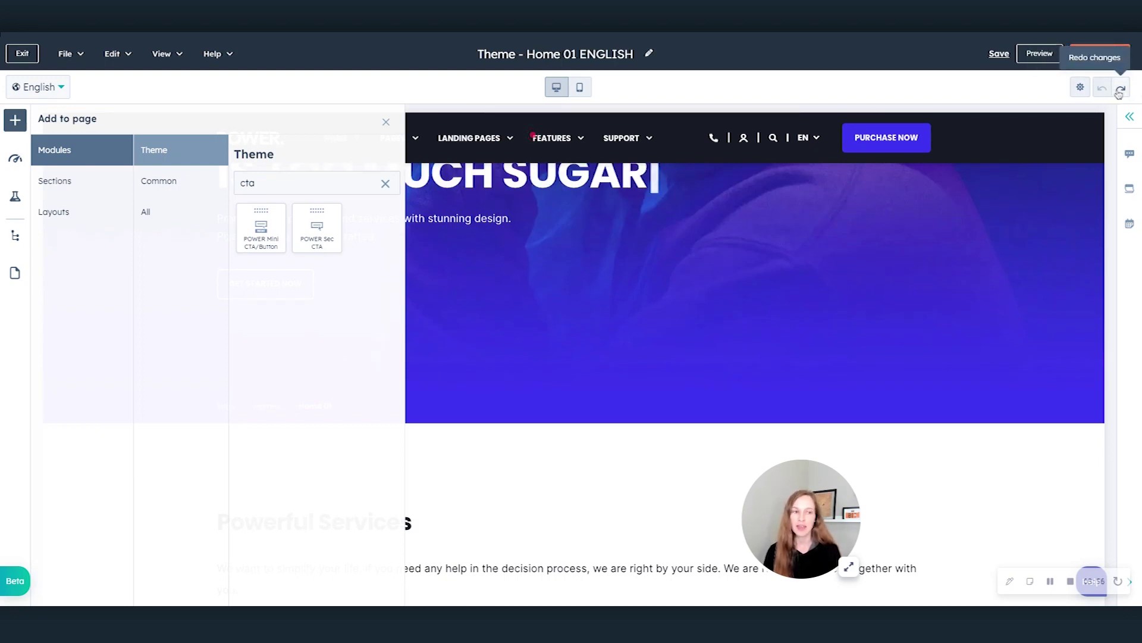
left_click(117, 56)
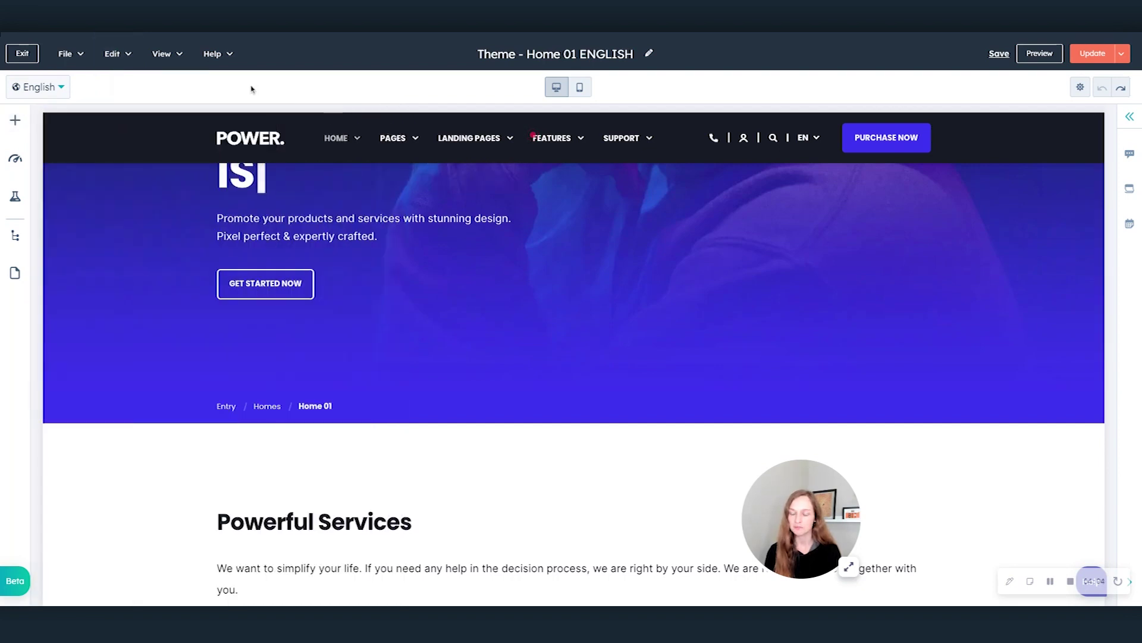
left_click(222, 56)
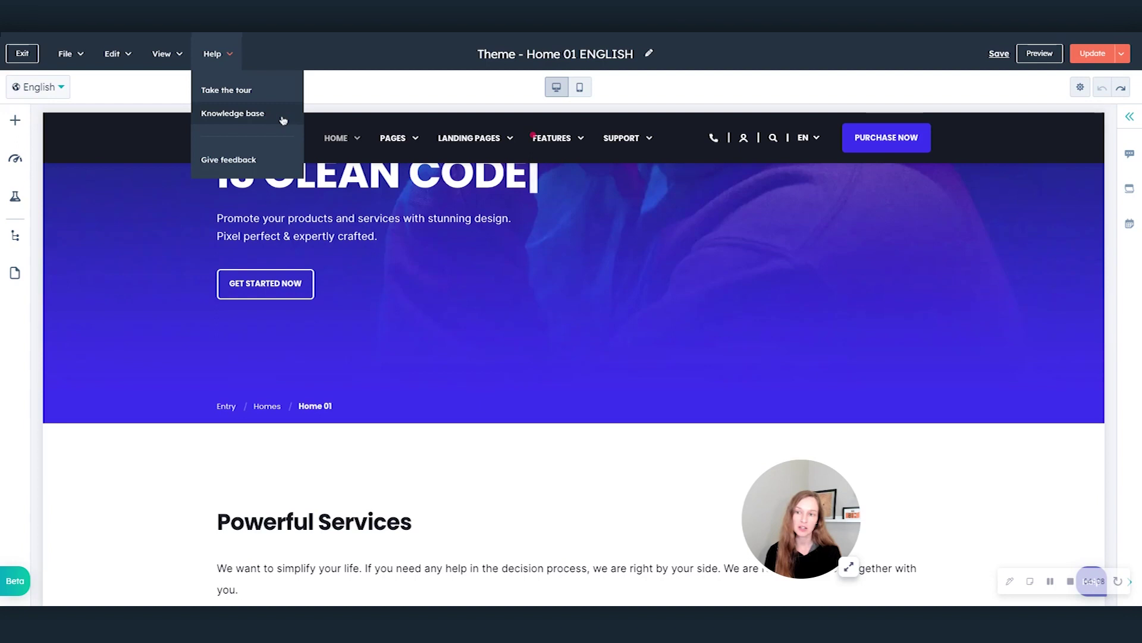
left_click(370, 87)
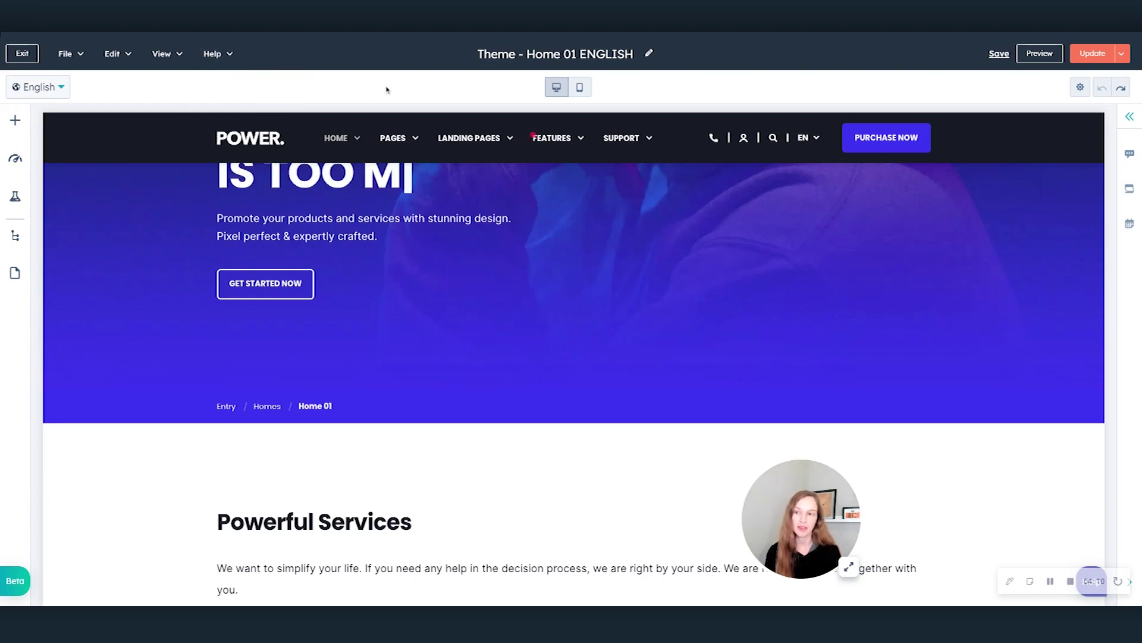
left_click(1127, 118)
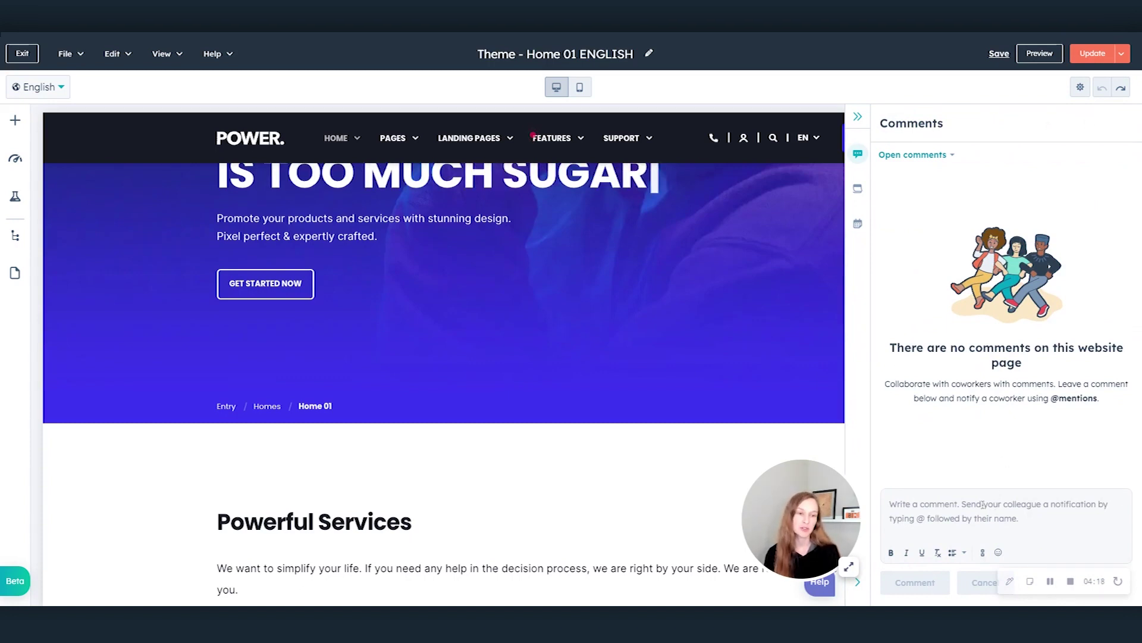
left_click(983, 503)
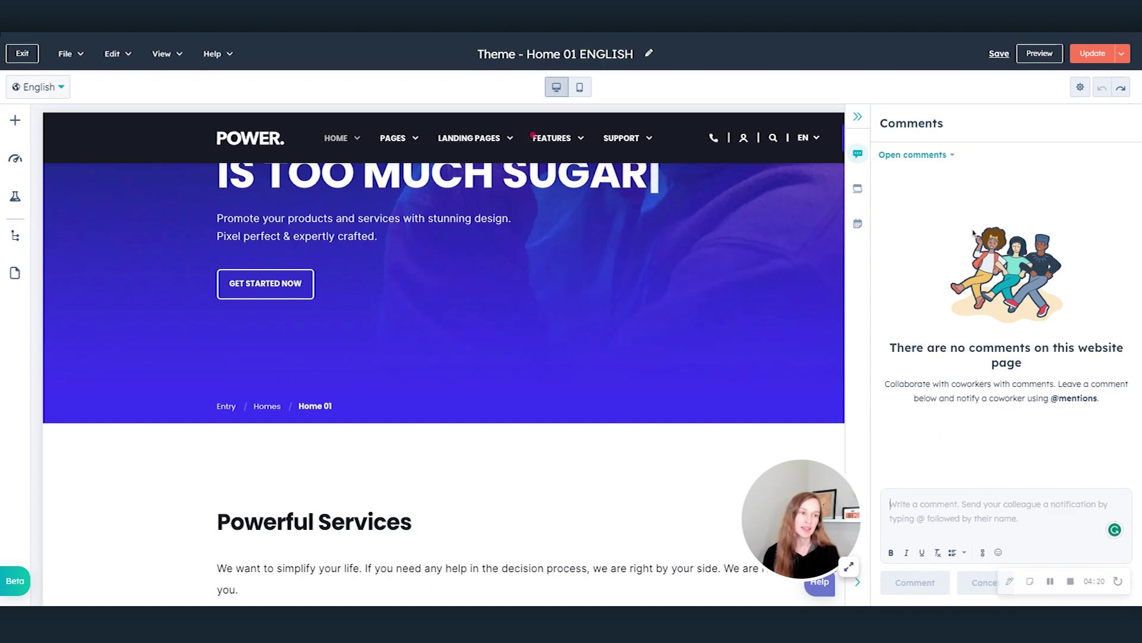
left_click(858, 116)
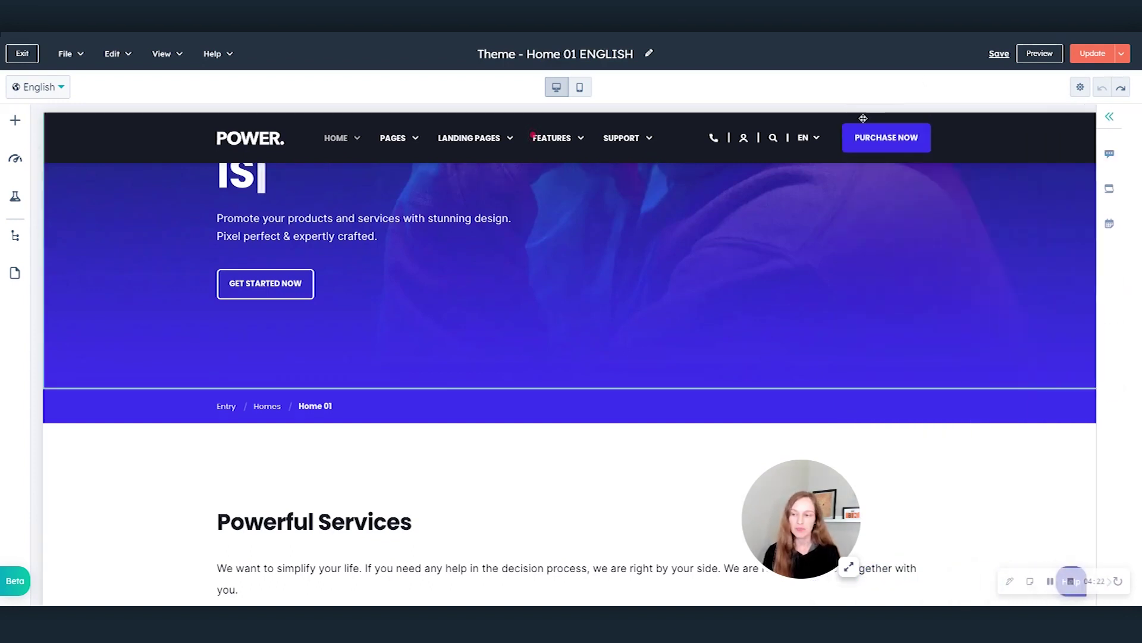